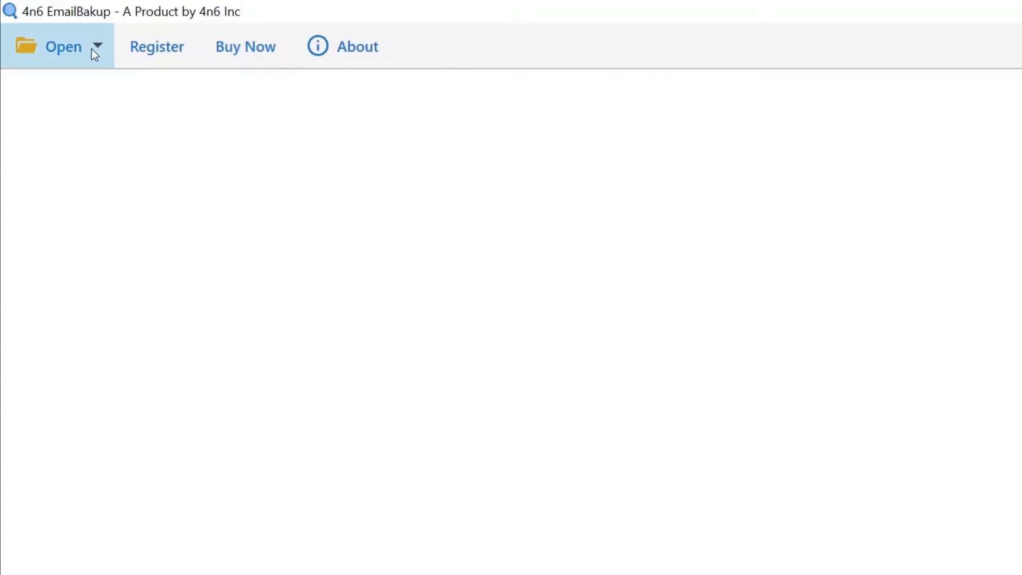
{"action": "left_click", "coordinate": [92, 49]}
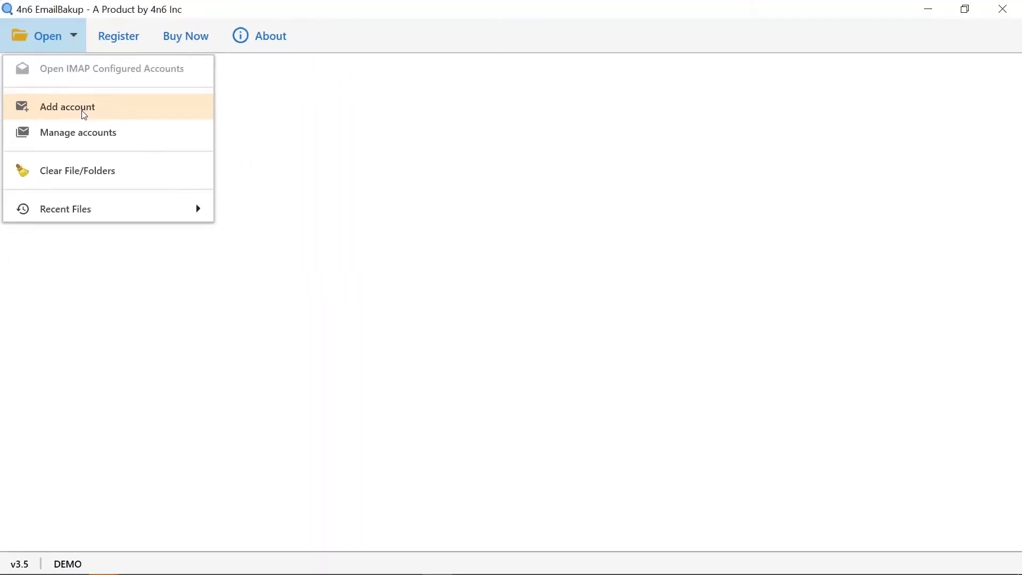
{"action": "left_click", "coordinate": [83, 110]}
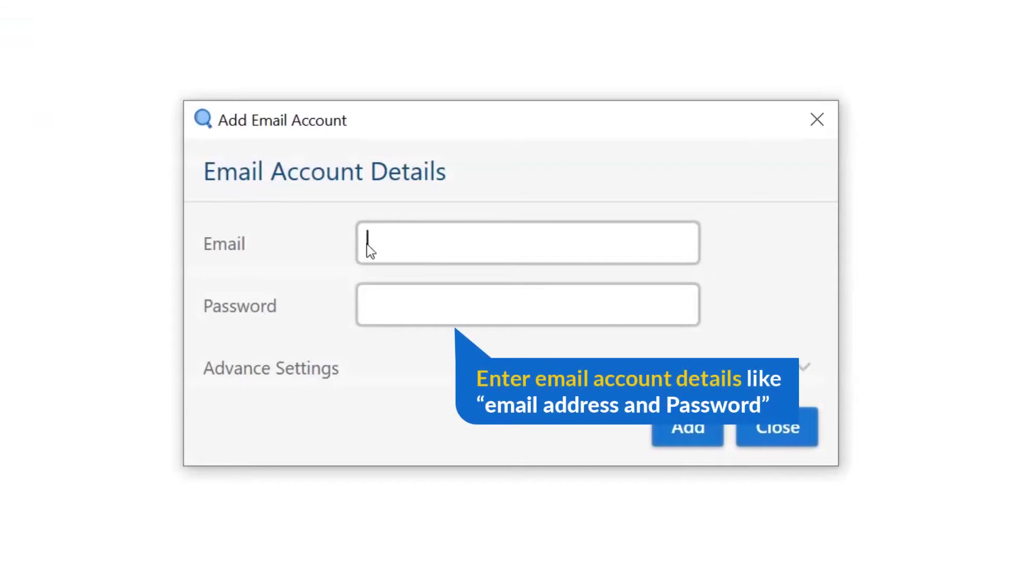
{"action": "left_click", "coordinate": [367, 245]}
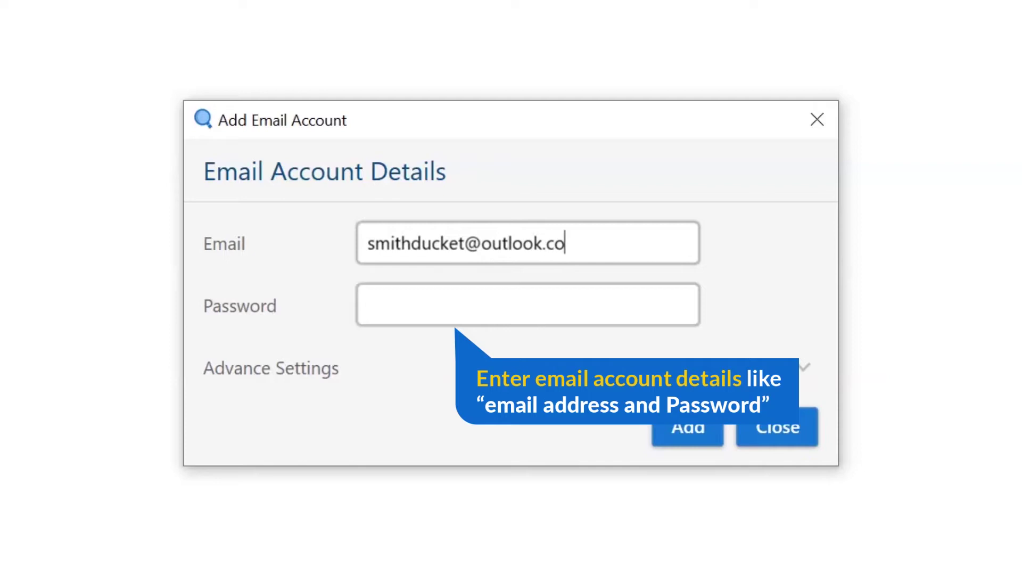
{"action": "key", "text": "Tab"}
{"action": "type", "text": "•••••"}
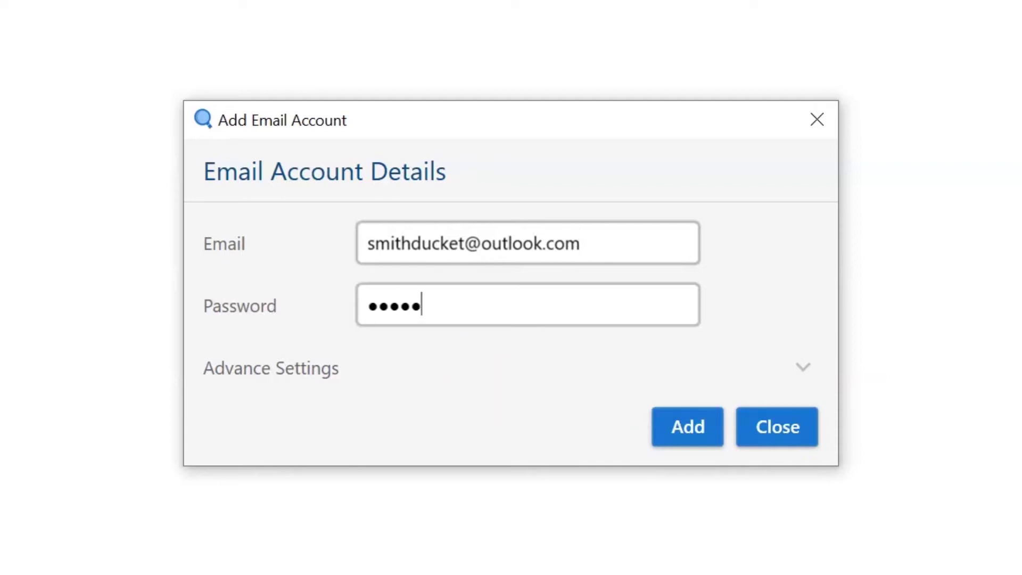
{"action": "type", "text": "••••"}
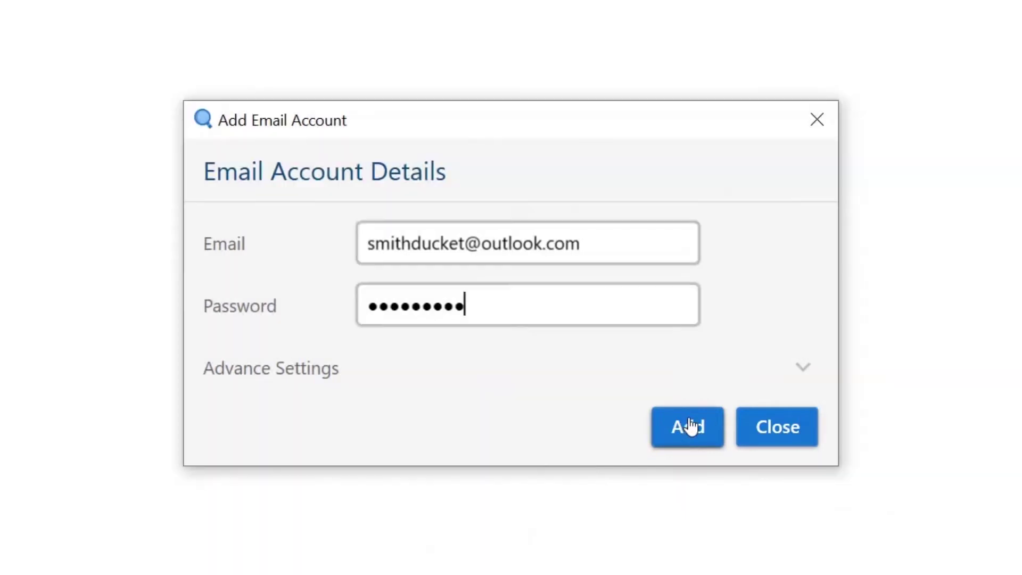
{"action": "left_click", "coordinate": [690, 424]}
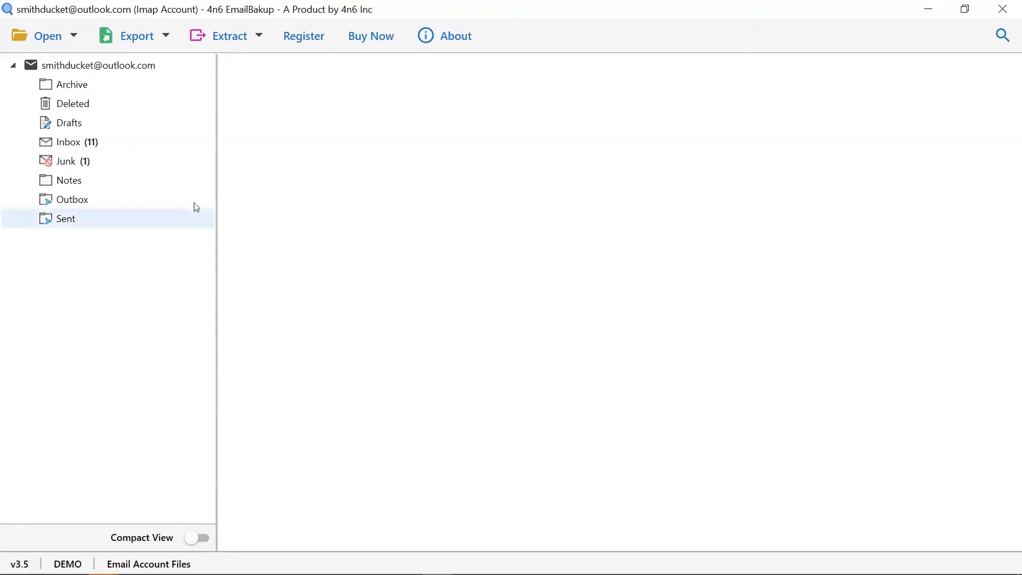
Step: Open the Inbox to list its 11 messages, toggling Compact View on and back off
{"action": "left_click", "coordinate": [51, 147]}
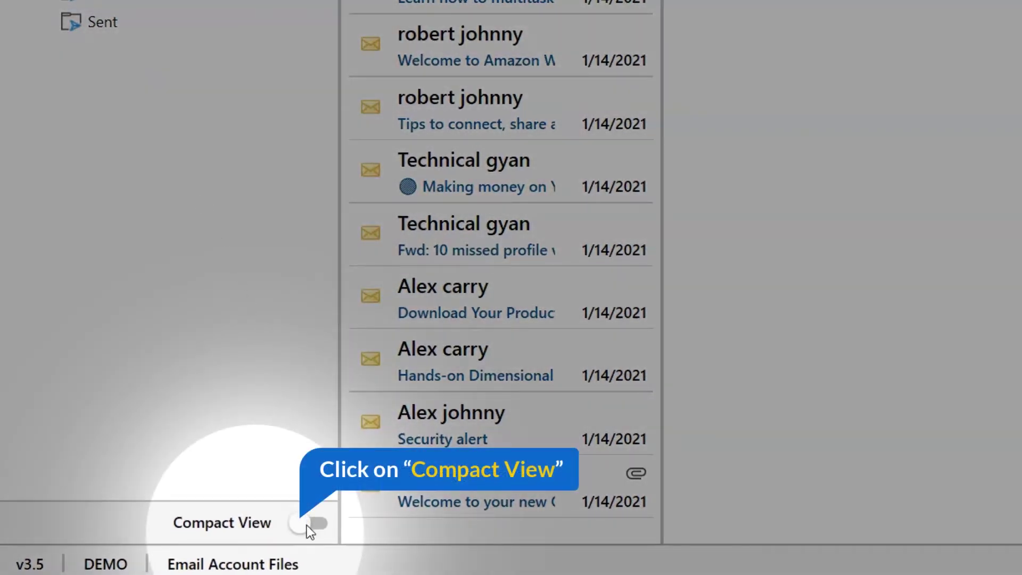
{"action": "left_click", "coordinate": [308, 523]}
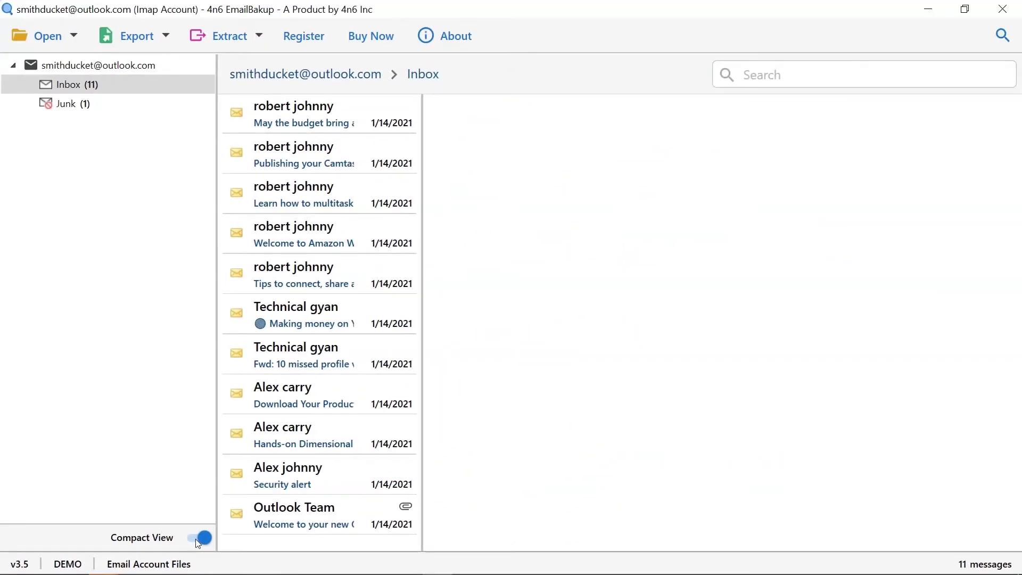
{"action": "left_click", "coordinate": [197, 539]}
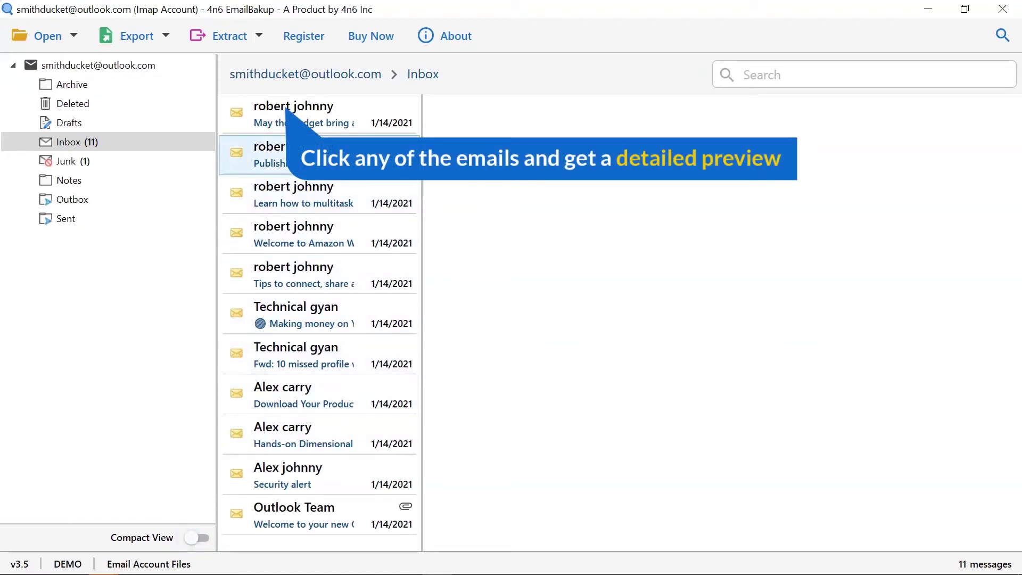
Step: Preview the MyStory budget email as header, hex and raw message, then return to Content
{"action": "left_click", "coordinate": [376, 122]}
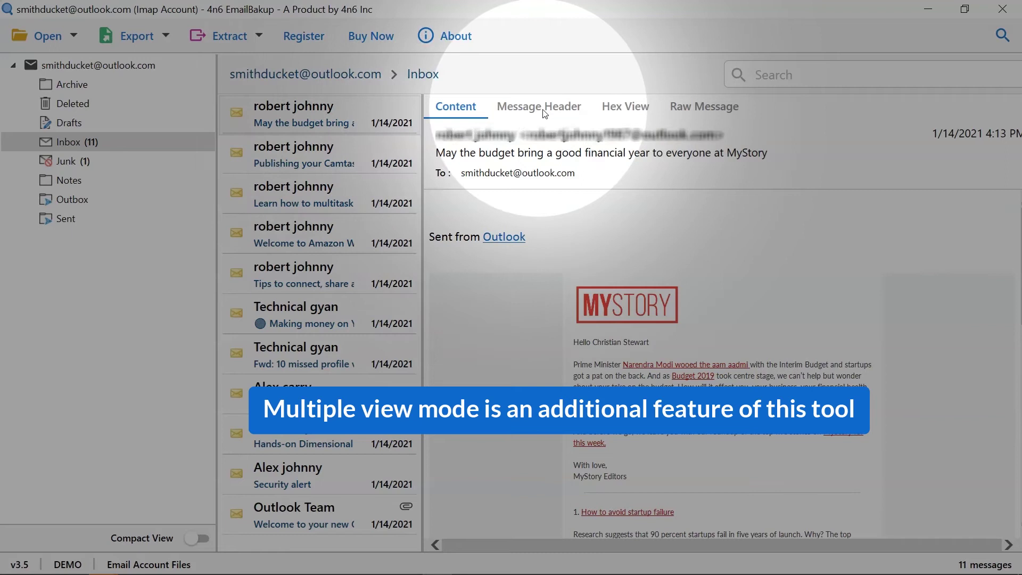
{"action": "left_click", "coordinate": [538, 107]}
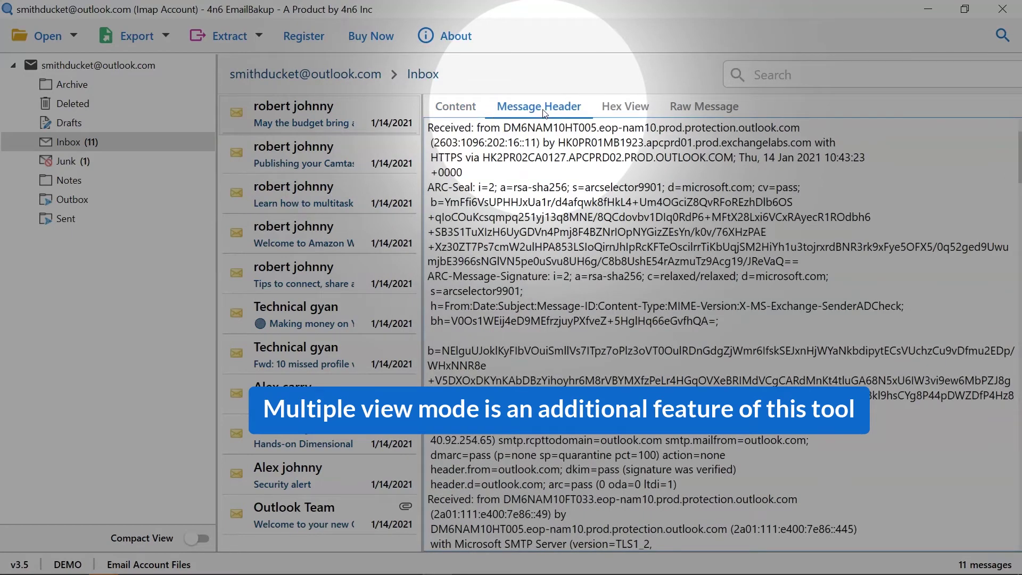
{"action": "left_click", "coordinate": [633, 112]}
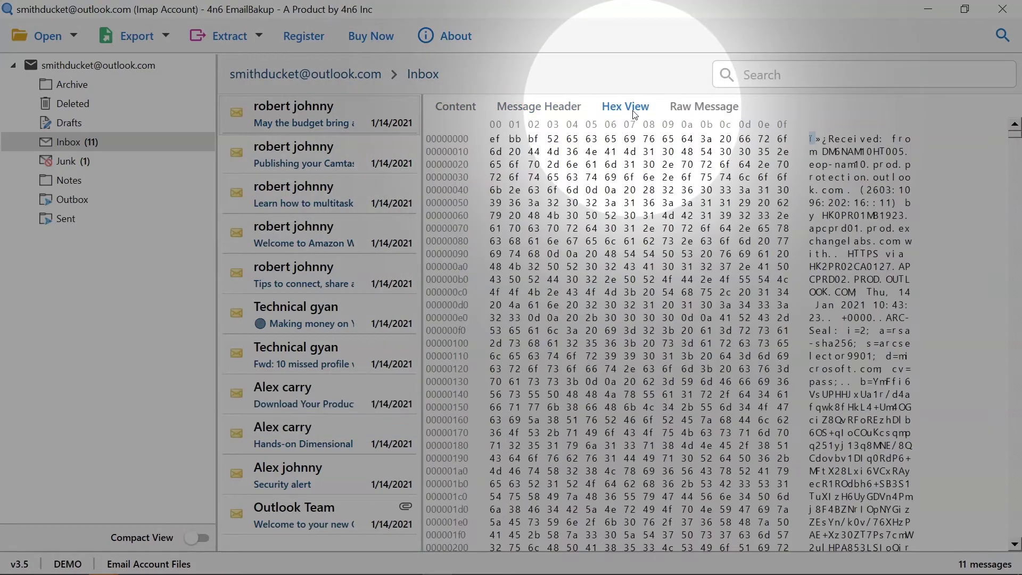
{"action": "left_click", "coordinate": [701, 109]}
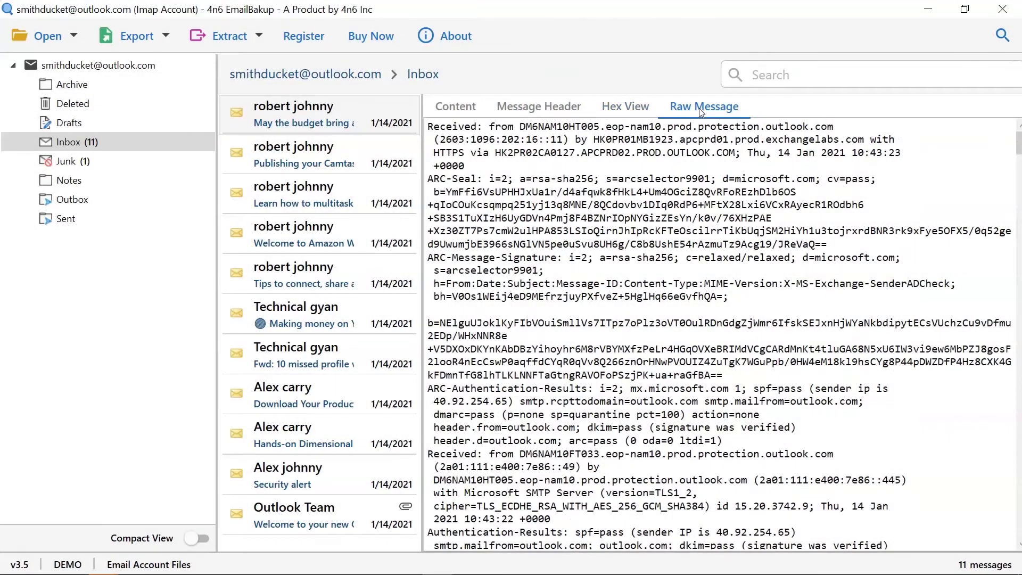
{"action": "left_click", "coordinate": [460, 113]}
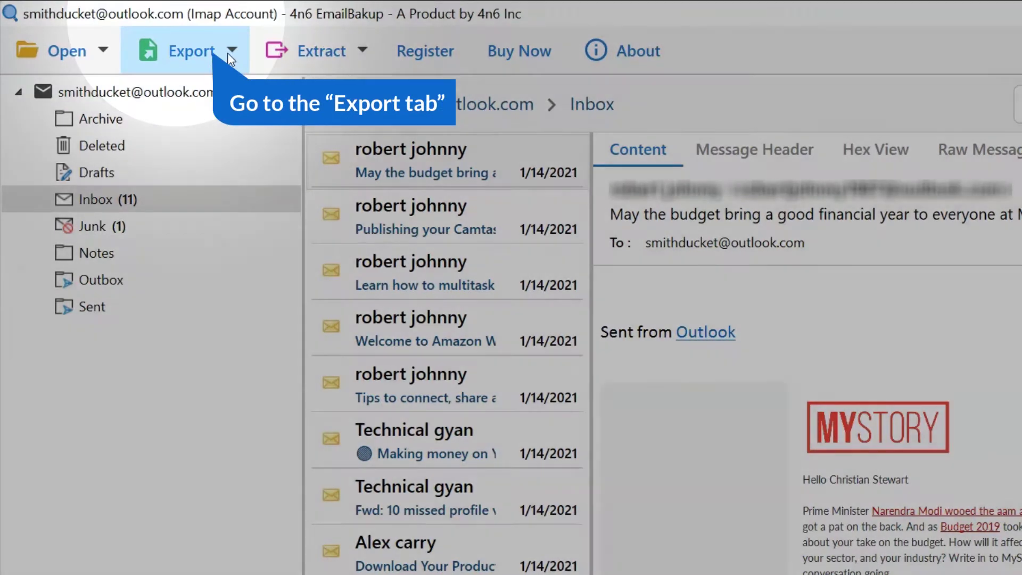
Step: Review the Extract options, then list the Export formats: EML, PST, PDF, HTML, Gmail
{"action": "left_click", "coordinate": [228, 52]}
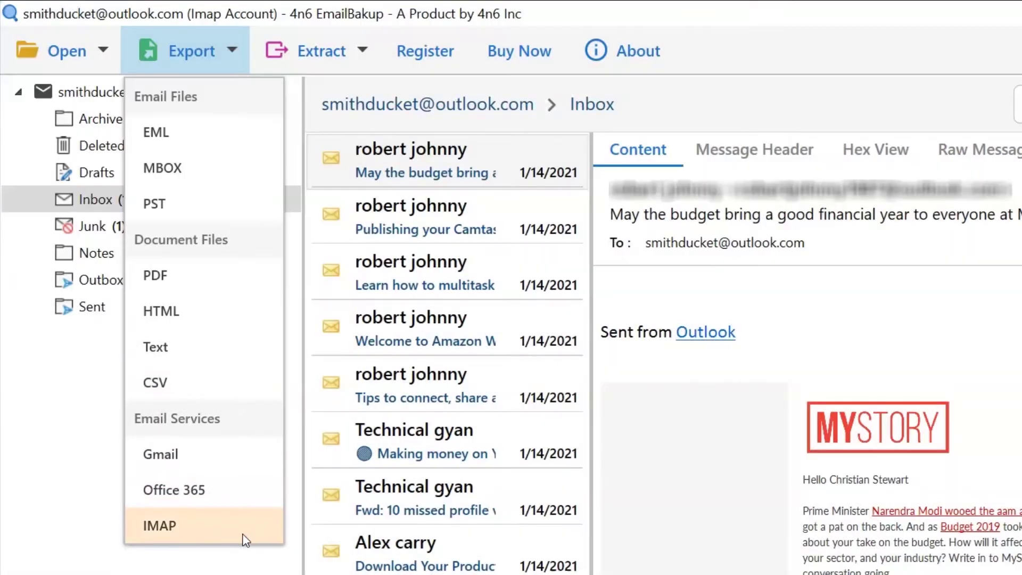
{"action": "left_click", "coordinate": [366, 52]}
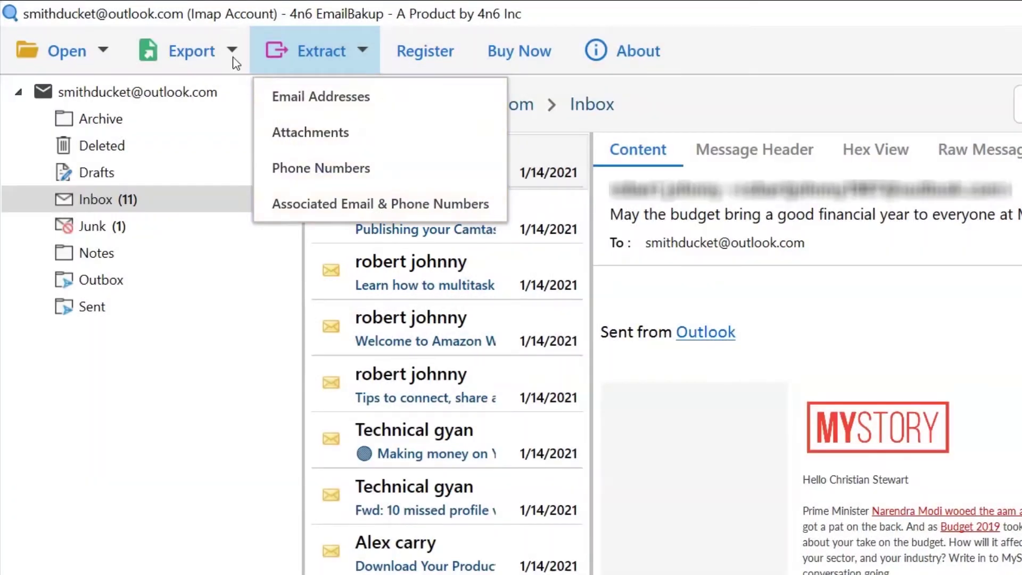
{"action": "left_click", "coordinate": [232, 57]}
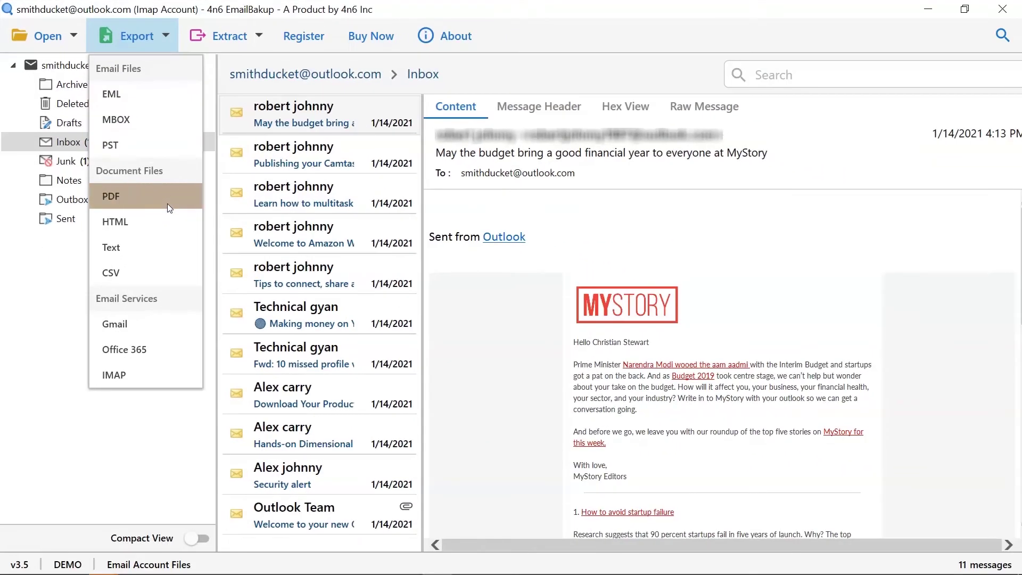
Step: Choose PDF export, exclude the Archive and Deleted folders, and target Desktop\4n6 Output
{"action": "left_click", "coordinate": [169, 208]}
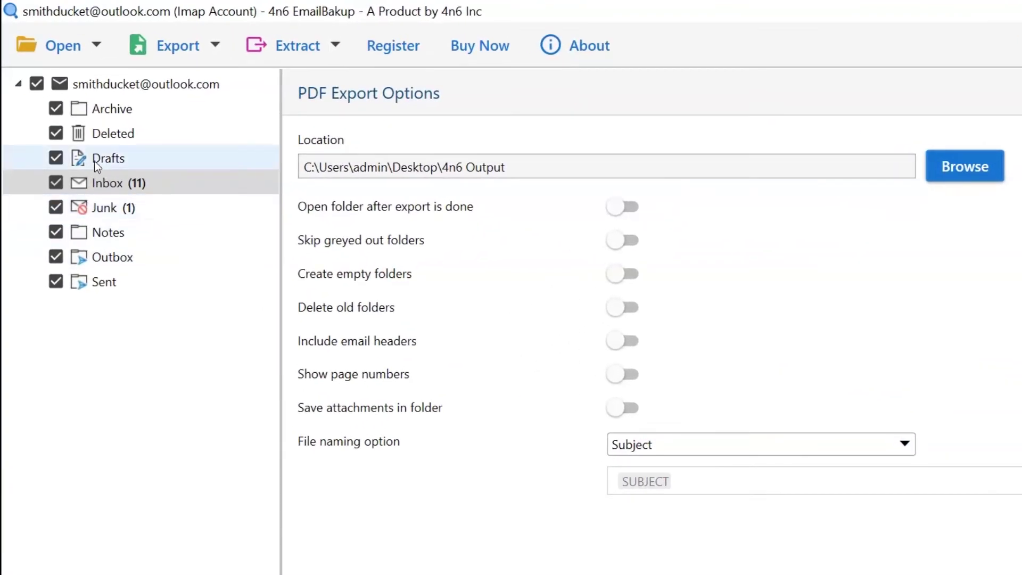
{"action": "left_click", "coordinate": [55, 109]}
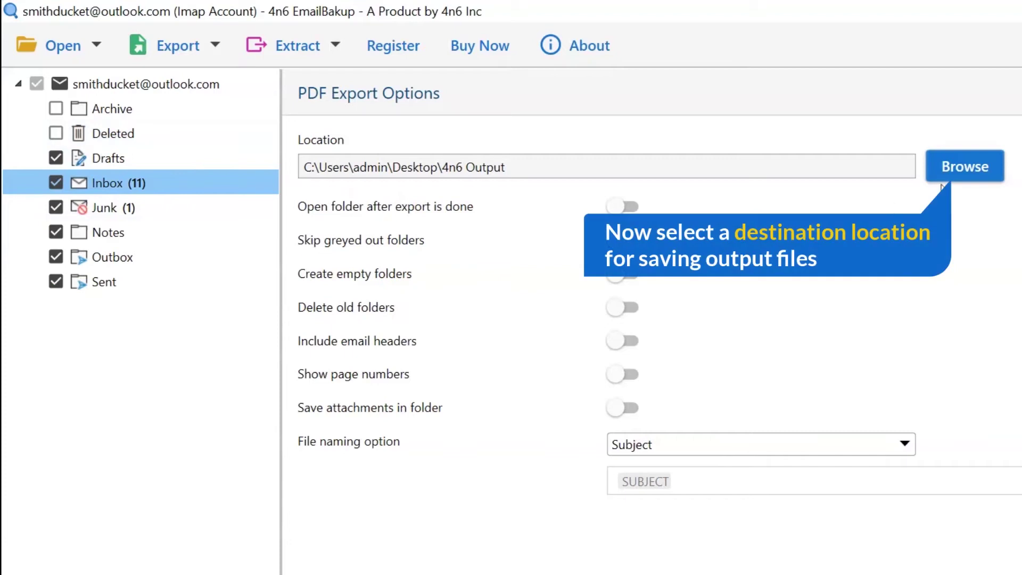
{"action": "left_click", "coordinate": [957, 170]}
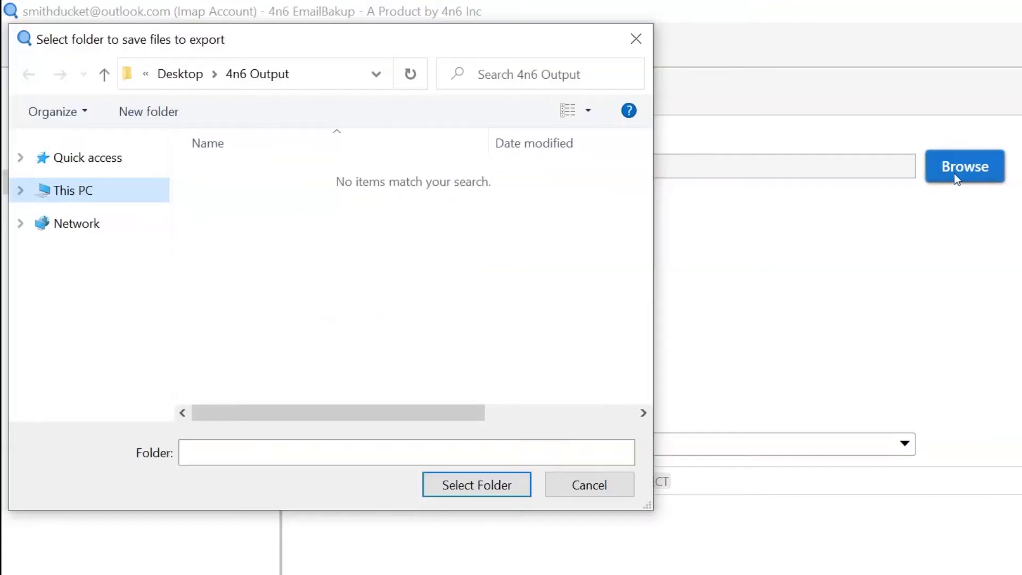
{"action": "left_click", "coordinate": [441, 484]}
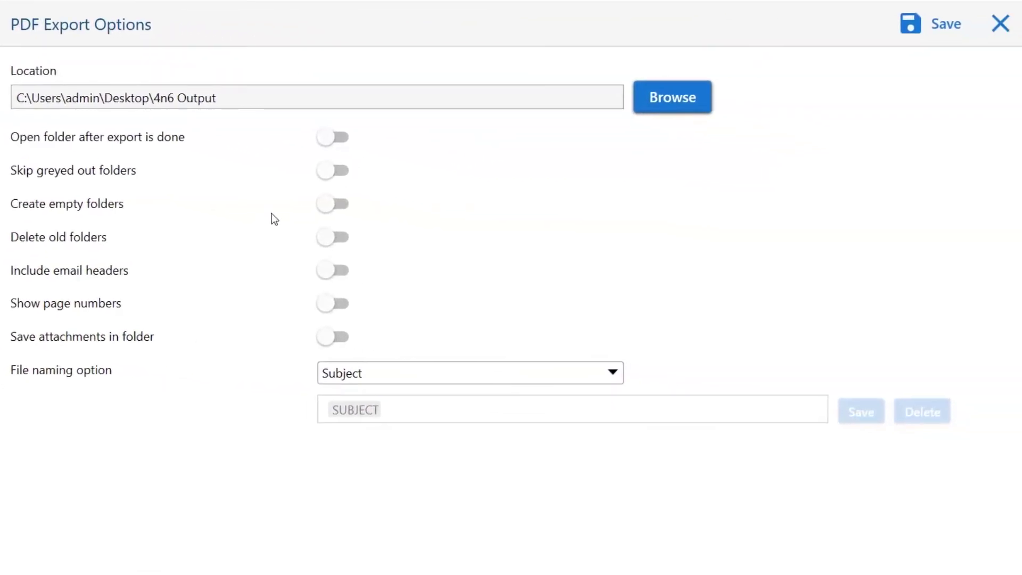
Step: Set PDF options: open folder after export, no empty or deleted folders, page numbers, inline attachments
{"action": "left_click", "coordinate": [322, 136]}
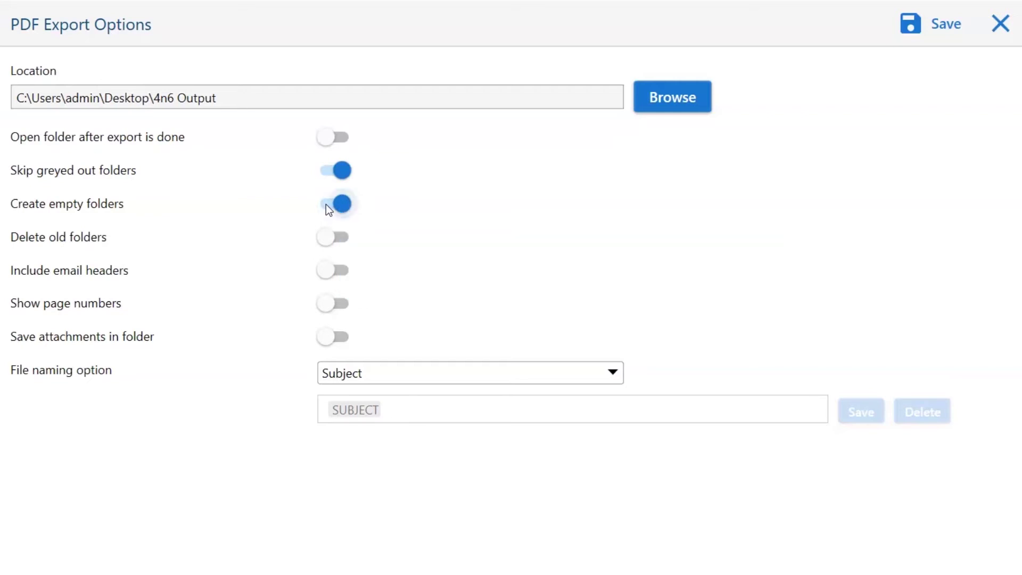
{"action": "left_click", "coordinate": [326, 205]}
{"action": "left_click", "coordinate": [327, 244]}
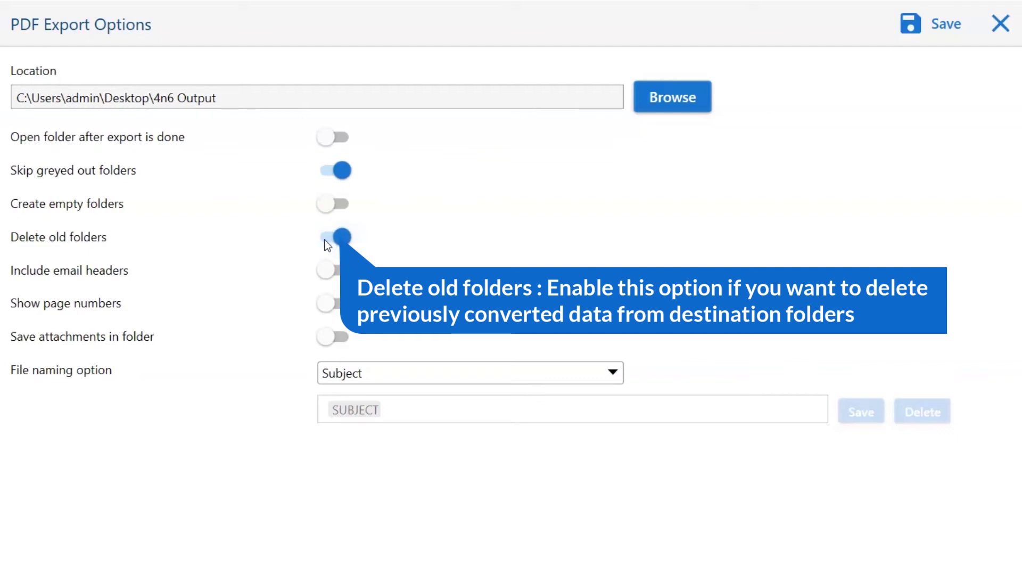
{"action": "left_click", "coordinate": [327, 245]}
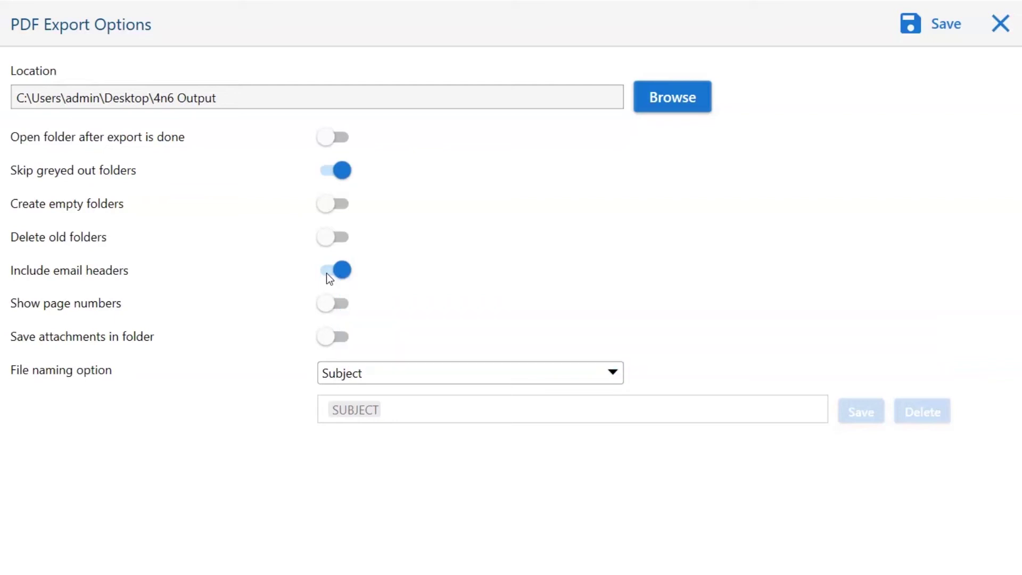
{"action": "left_click", "coordinate": [327, 305]}
{"action": "left_click", "coordinate": [323, 339]}
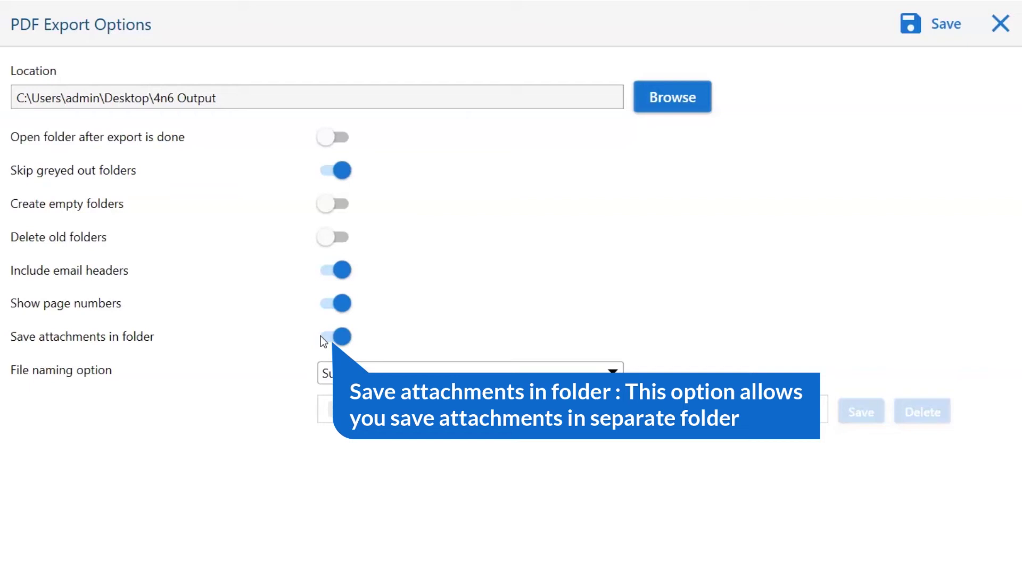
{"action": "left_click", "coordinate": [323, 337]}
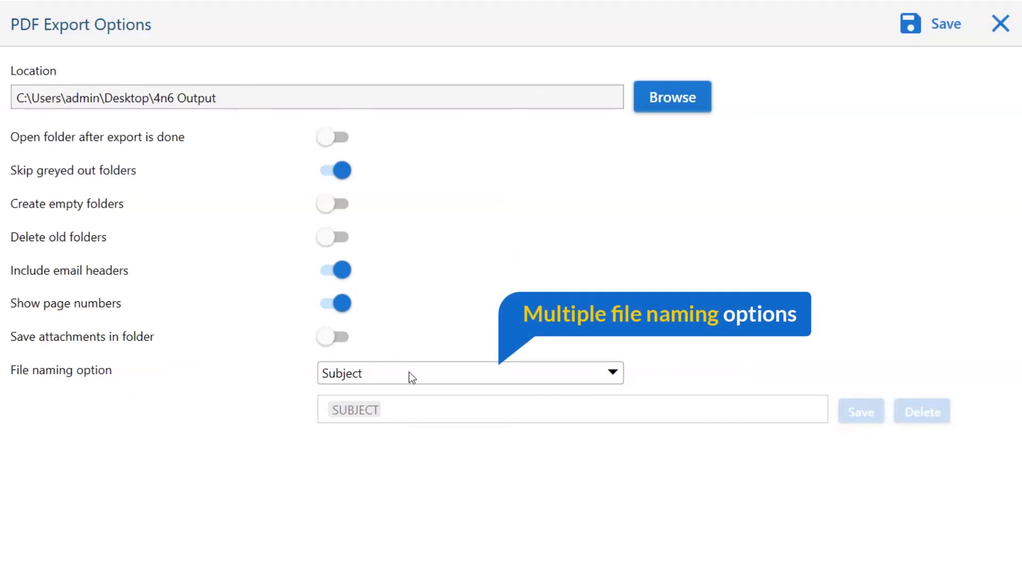
Step: Create a custom naming pattern 'My emails', saved as template 'My Mails', for the PDFs
{"action": "left_click", "coordinate": [450, 378]}
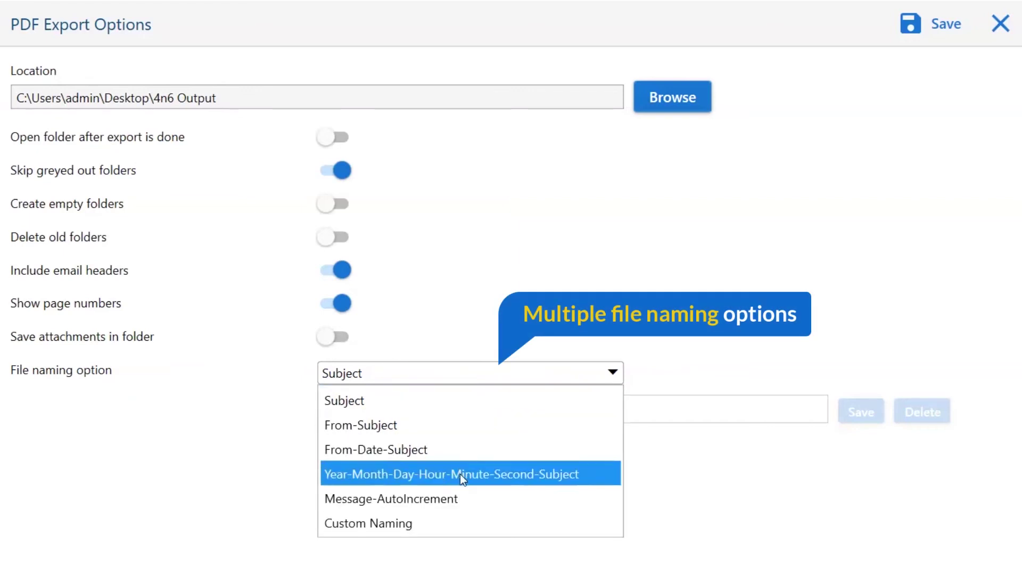
{"action": "left_click", "coordinate": [458, 525]}
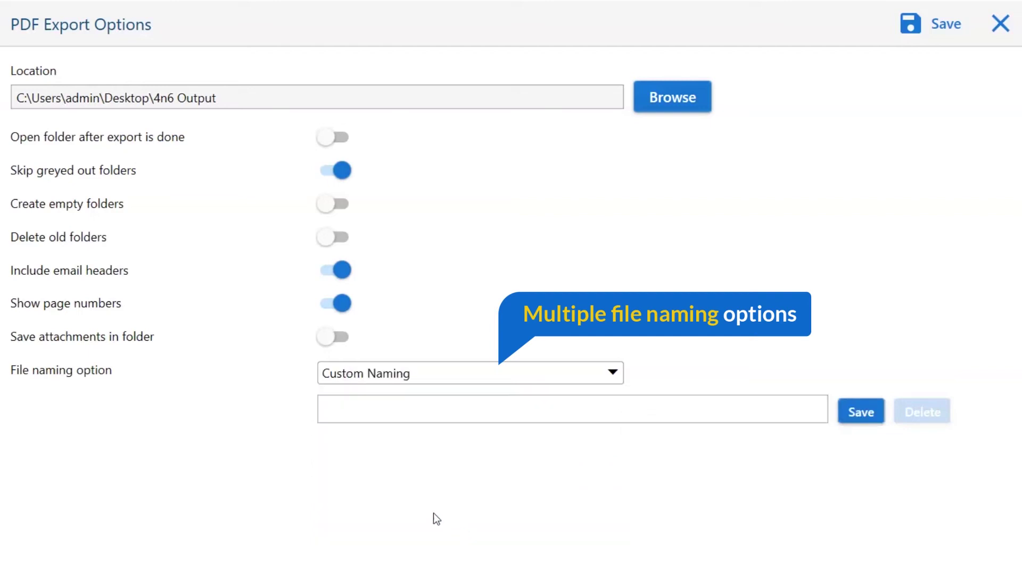
{"action": "left_click", "coordinate": [328, 413]}
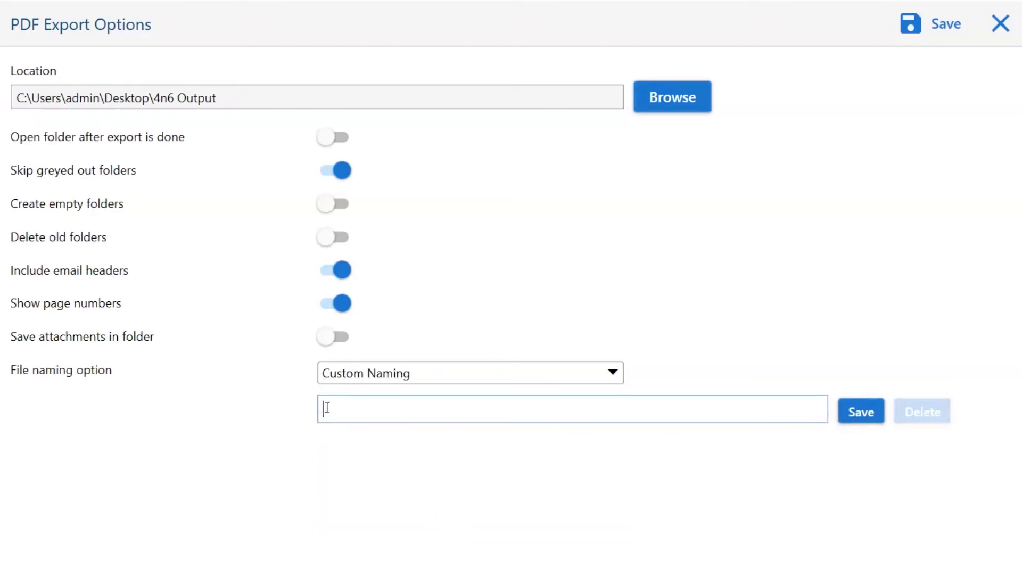
{"action": "type", "text": "My emails"}
{"action": "left_click", "coordinate": [858, 415]}
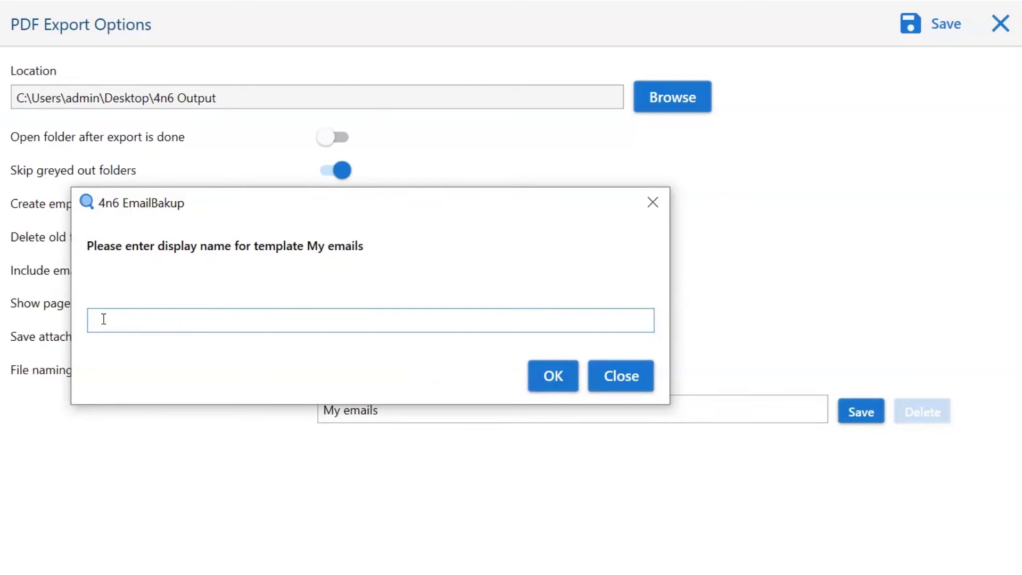
{"action": "type", "text": "My Mail"}
{"action": "type", "text": "s"}
{"action": "left_click", "coordinate": [547, 375]}
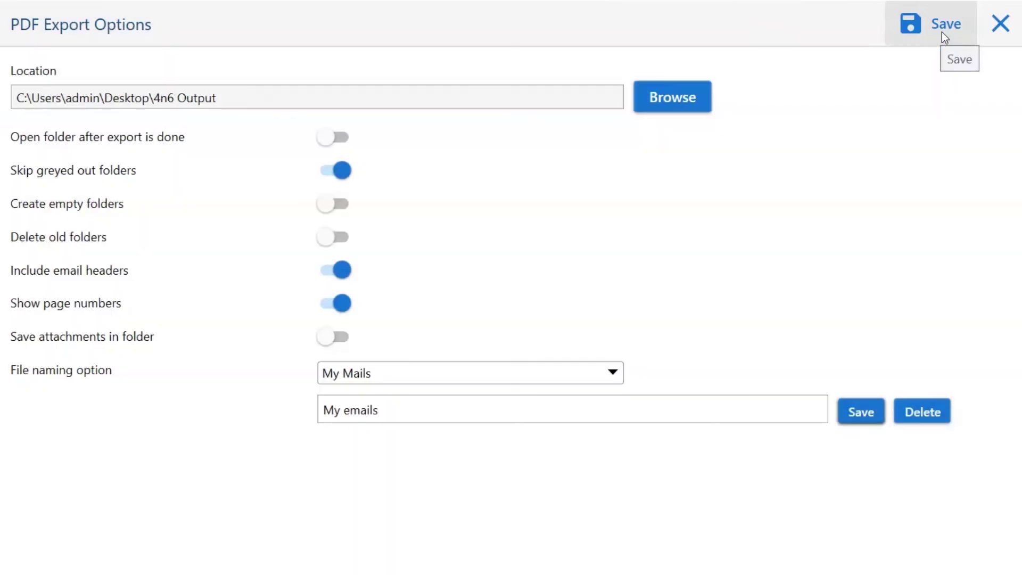
Step: Run the PDF export and dismiss the demo notice limiting export to 10 items per folder
{"action": "left_click", "coordinate": [941, 32]}
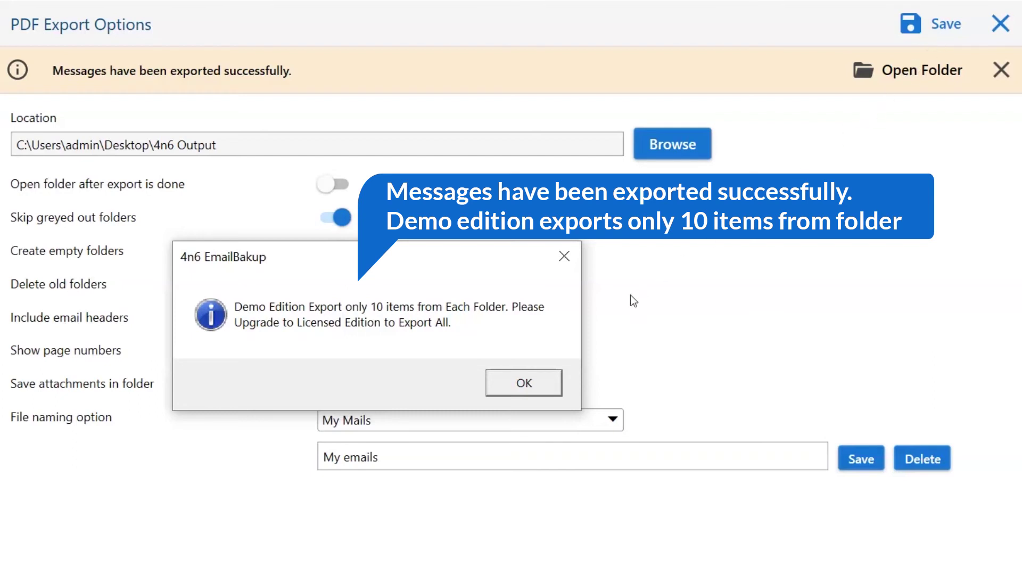
{"action": "left_click", "coordinate": [515, 385]}
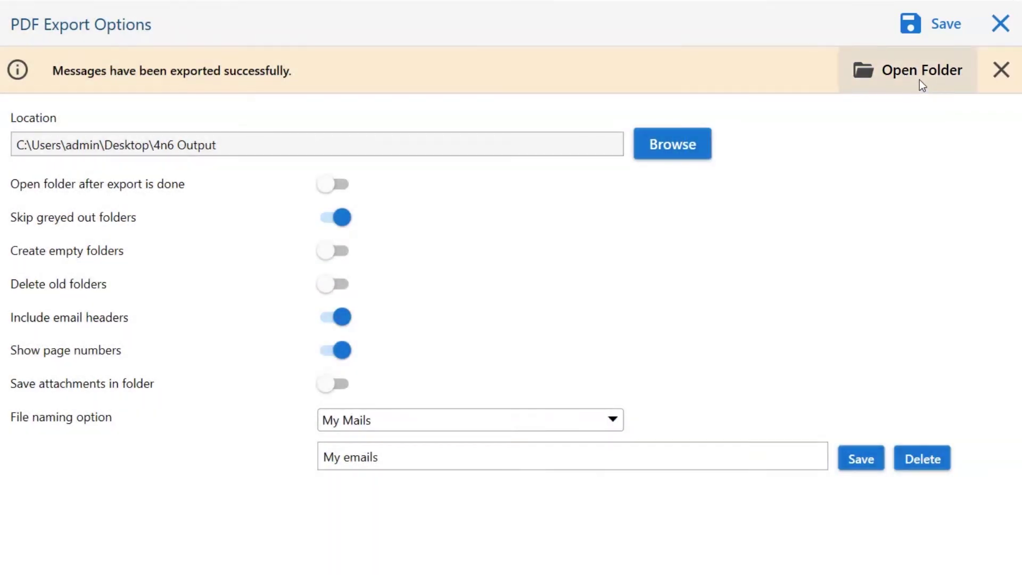
Step: Open the output folder, go into the account's Inbox folder, and launch My emails.pdf
{"action": "left_click", "coordinate": [941, 120]}
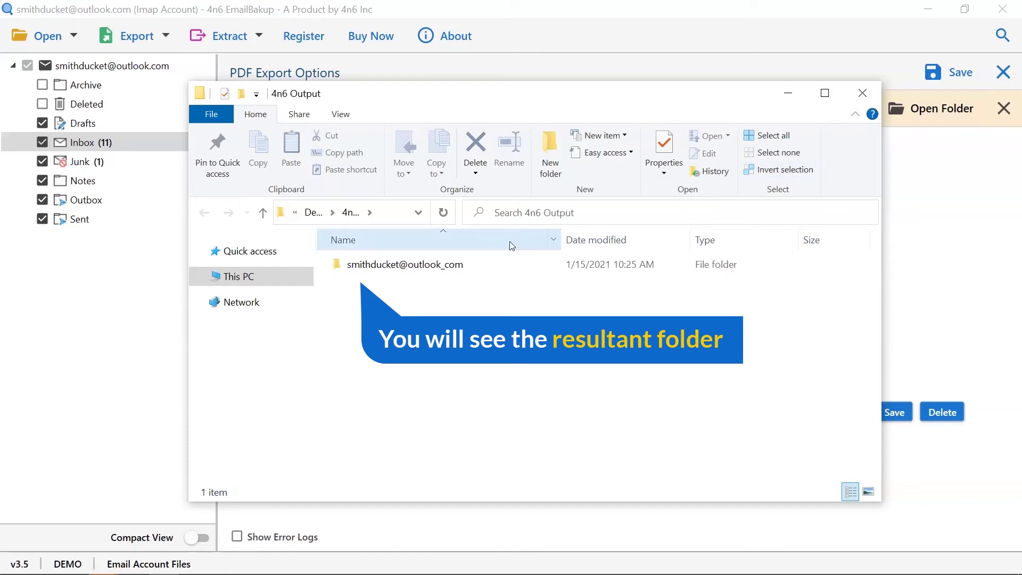
{"action": "left_click", "coordinate": [397, 265]}
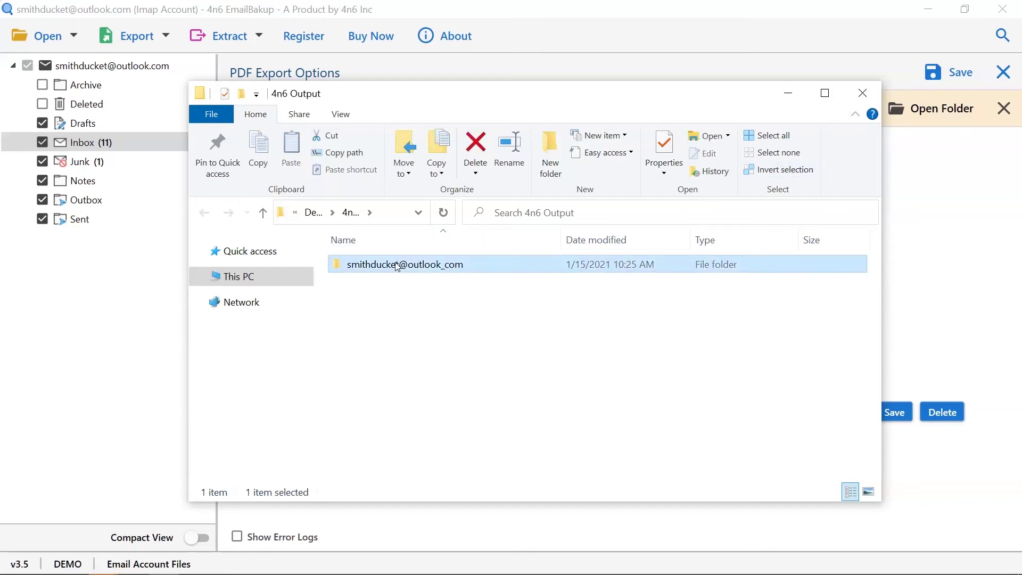
{"action": "double_click", "coordinate": [397, 265]}
{"action": "left_click", "coordinate": [396, 265]}
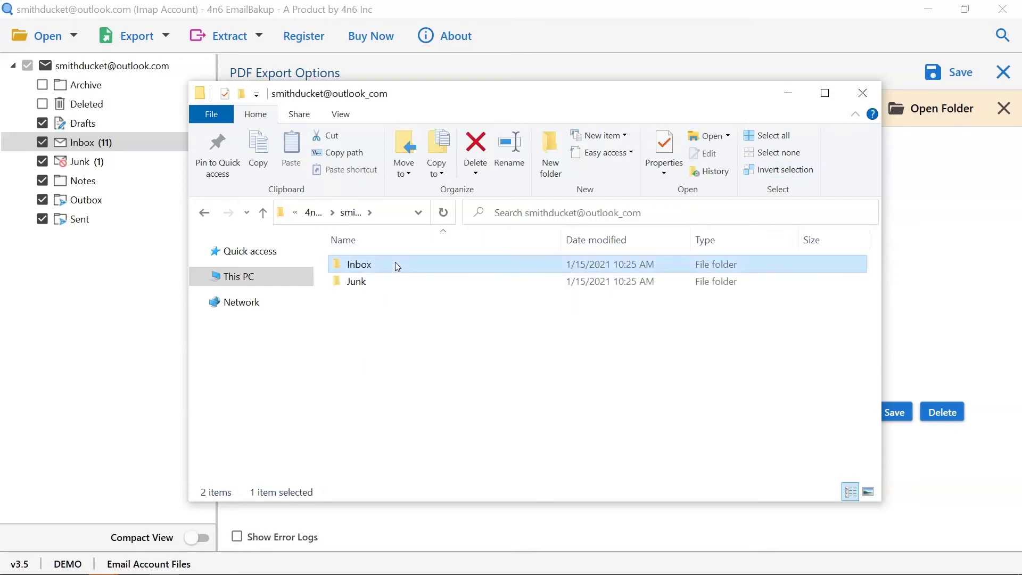
{"action": "double_click", "coordinate": [396, 265]}
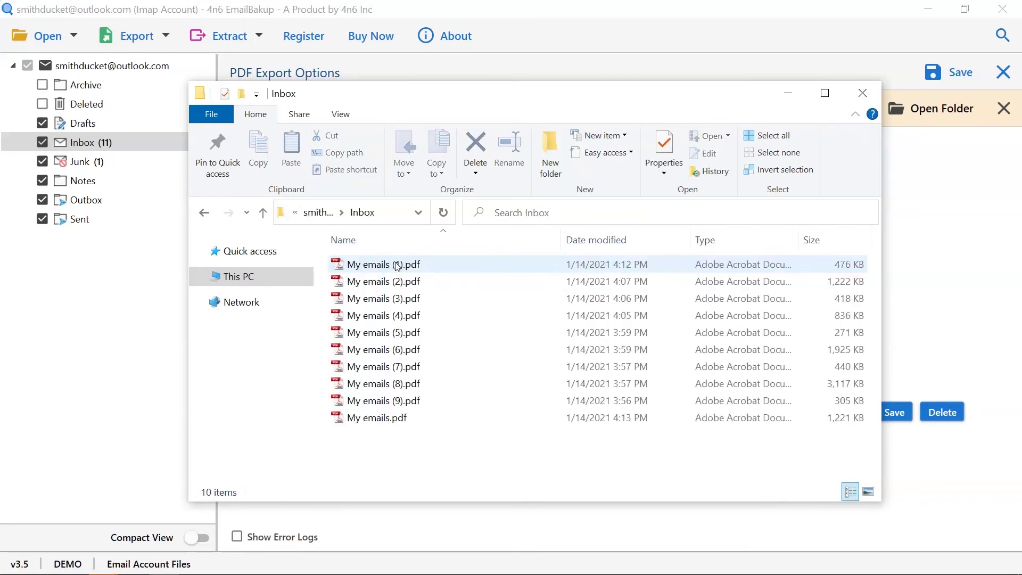
{"action": "left_click", "coordinate": [362, 419]}
{"action": "double_click", "coordinate": [362, 419]}
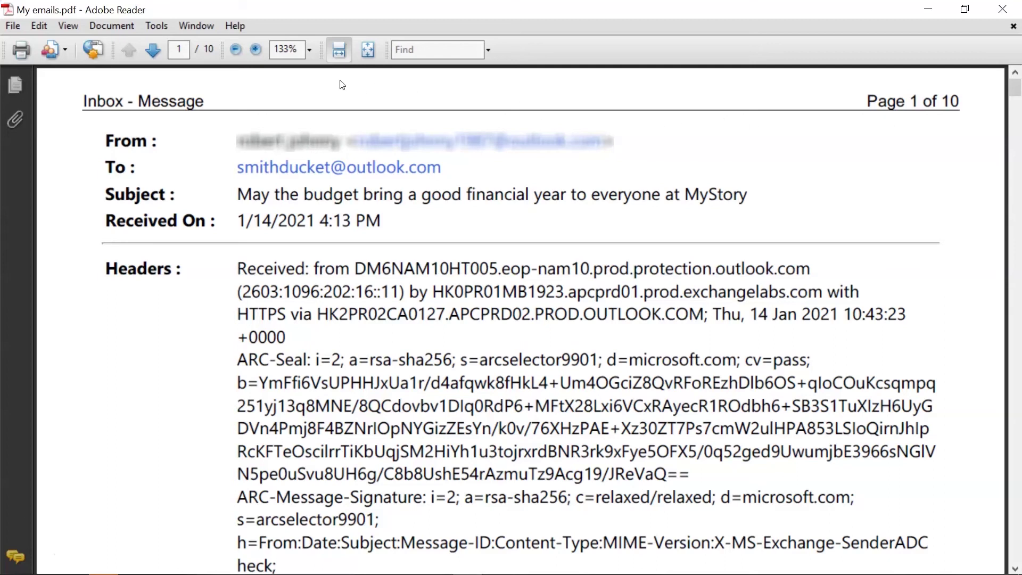
Step: Page through My emails.pdf, return to page 1, and show its empty attachments list
{"action": "left_click", "coordinate": [154, 50]}
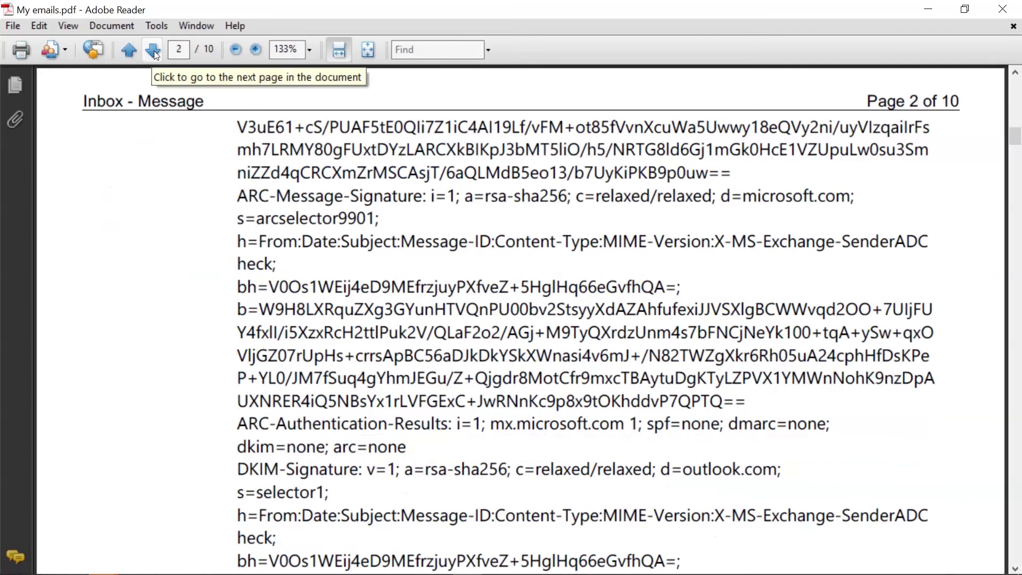
{"action": "left_click", "coordinate": [155, 50]}
{"action": "left_click", "coordinate": [155, 50]}
{"action": "left_click", "coordinate": [154, 50]}
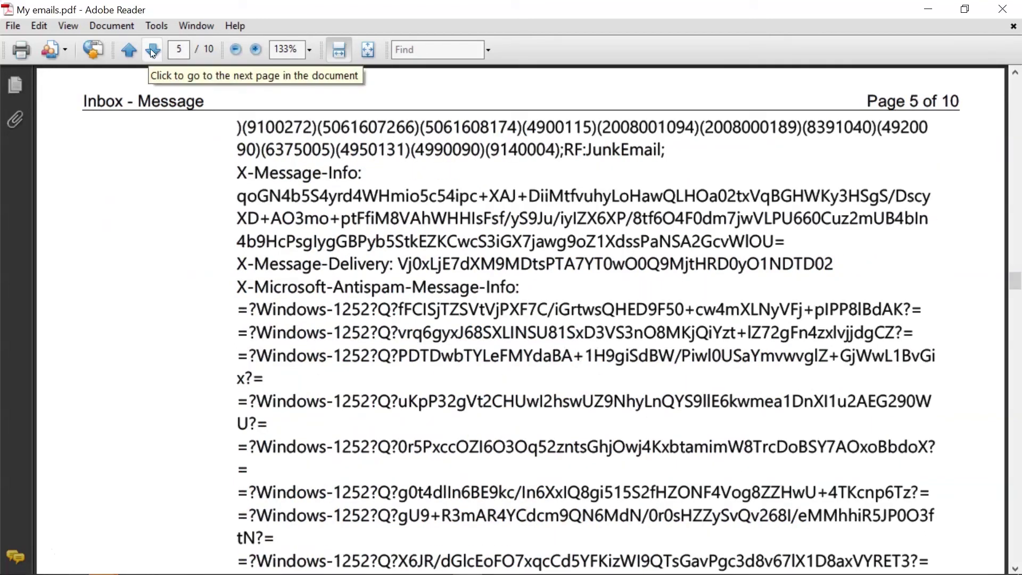
{"action": "left_click", "coordinate": [130, 50]}
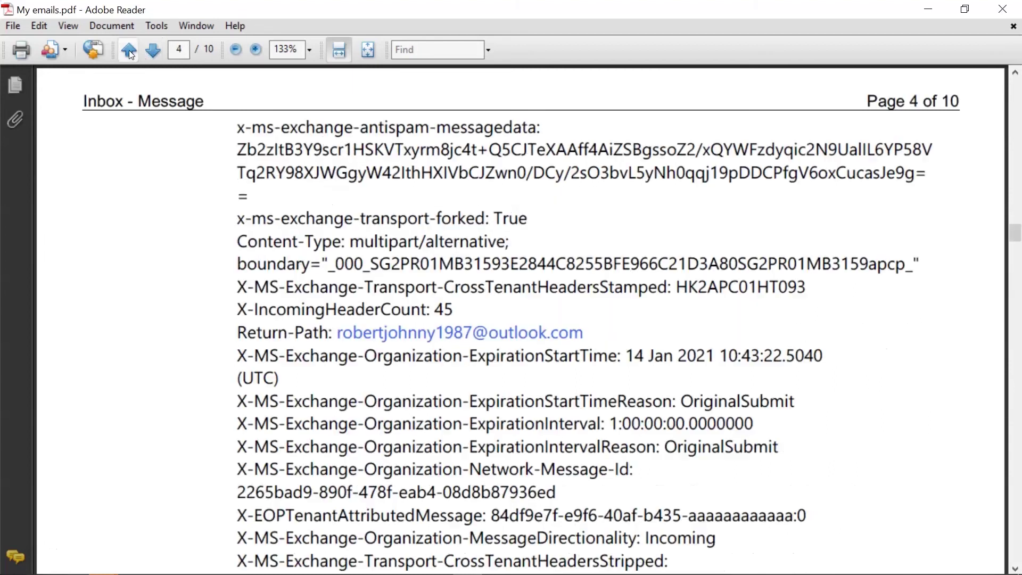
{"action": "left_click", "coordinate": [129, 50]}
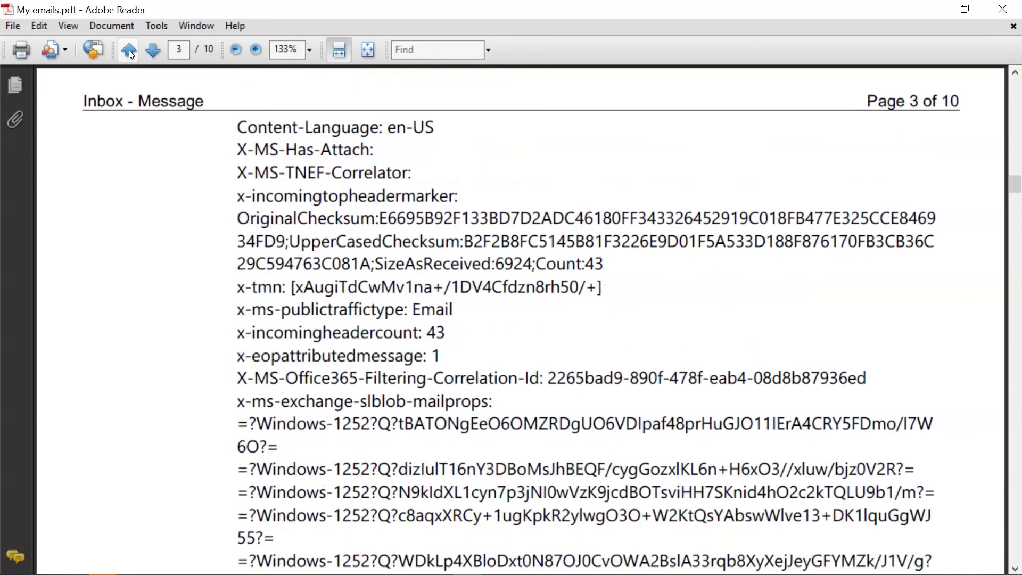
{"action": "left_click", "coordinate": [128, 50]}
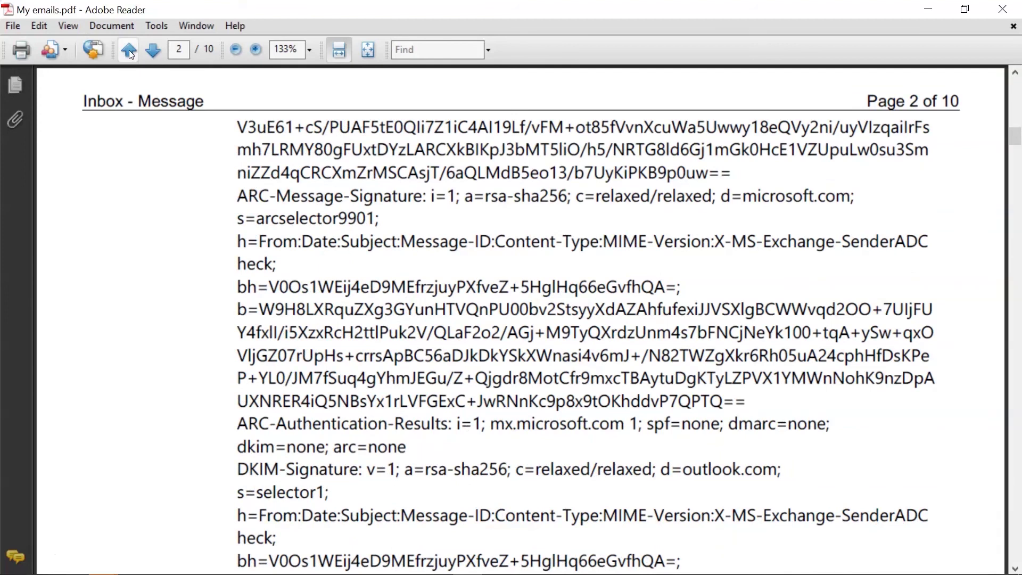
{"action": "left_click", "coordinate": [128, 50]}
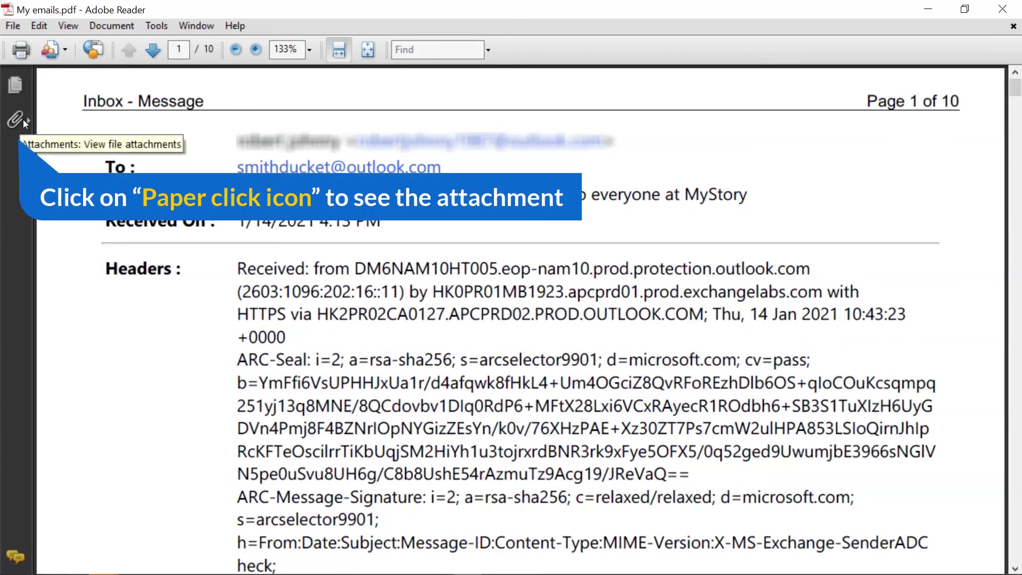
{"action": "left_click", "coordinate": [24, 120]}
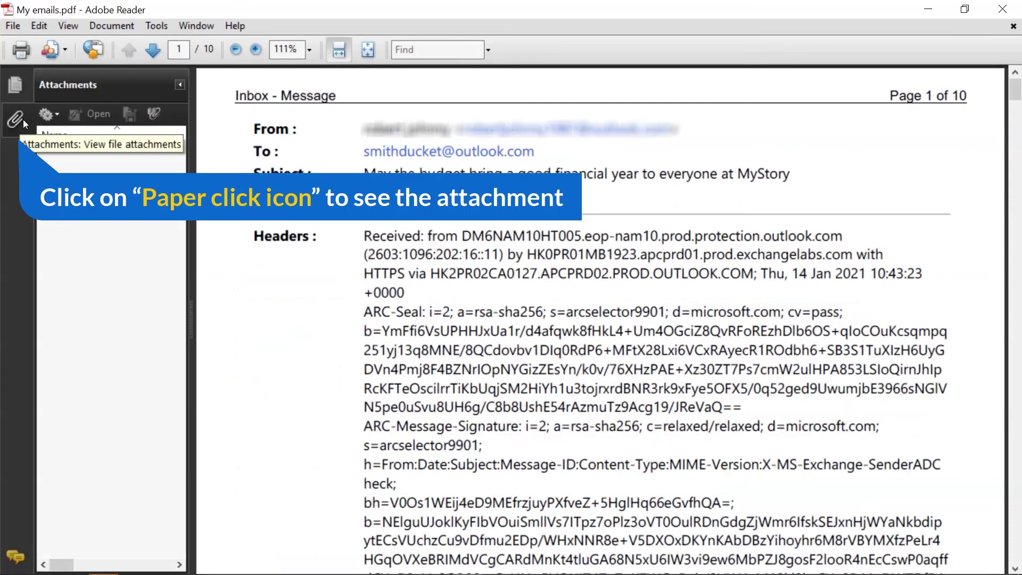